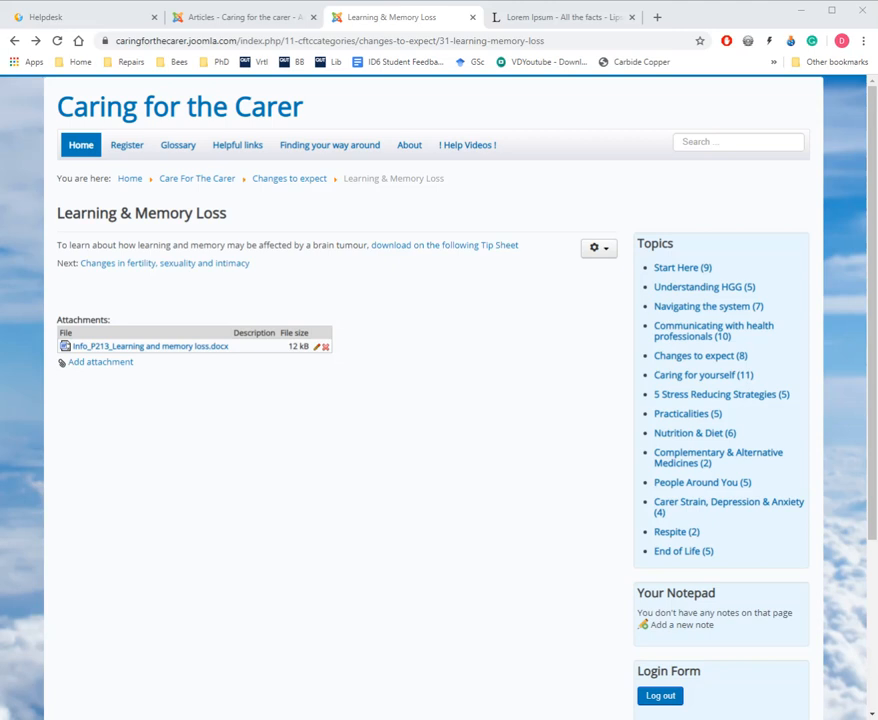
- Look over the published Learning & Memory Loss page and open its Info_P213_Learning and memory loss.docx attachment
scroll(439, 400, down, 3)
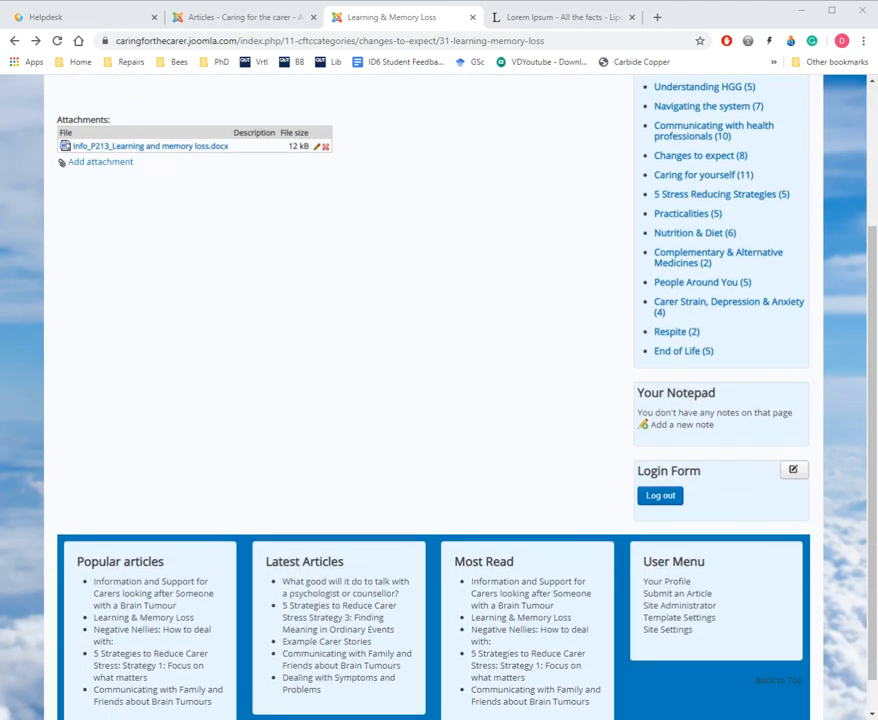
scroll(439, 400, up, 3)
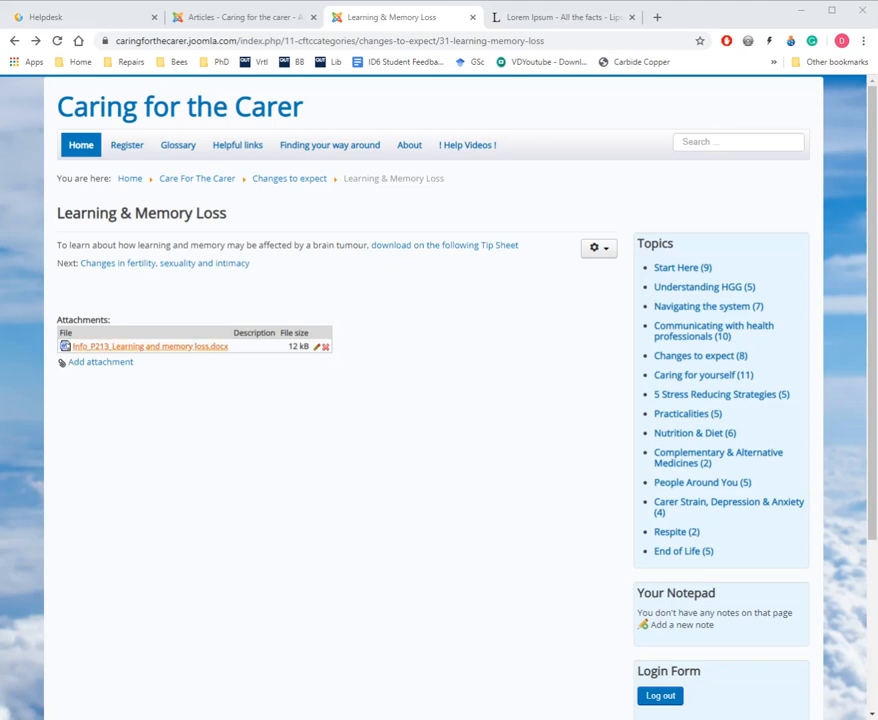
click(189, 348)
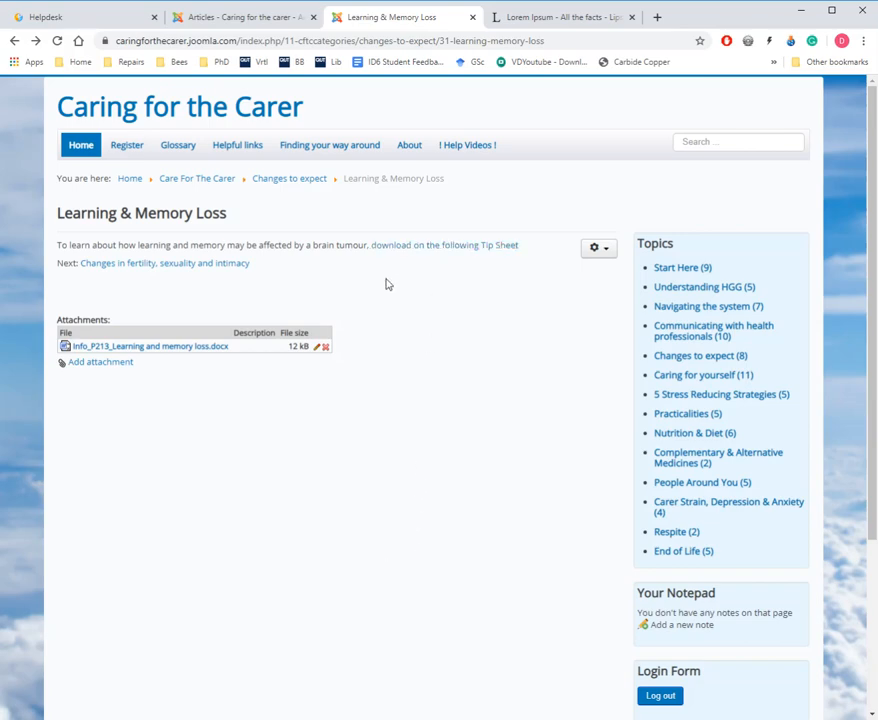
- Switch to the Joomla administrator's article list and open the Learning & Memory Loss article for editing
click(229, 19)
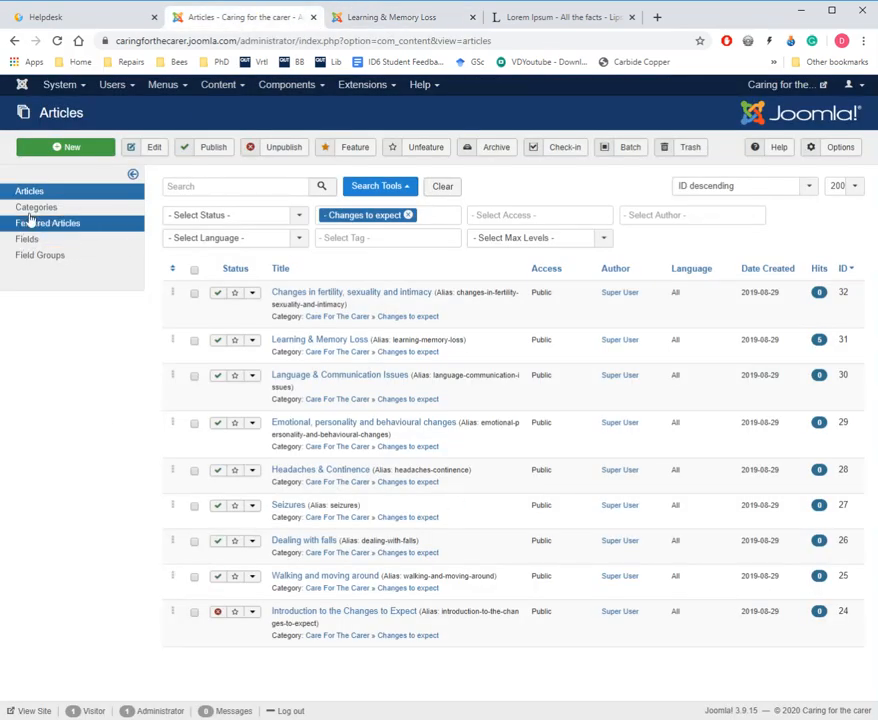
click(219, 84)
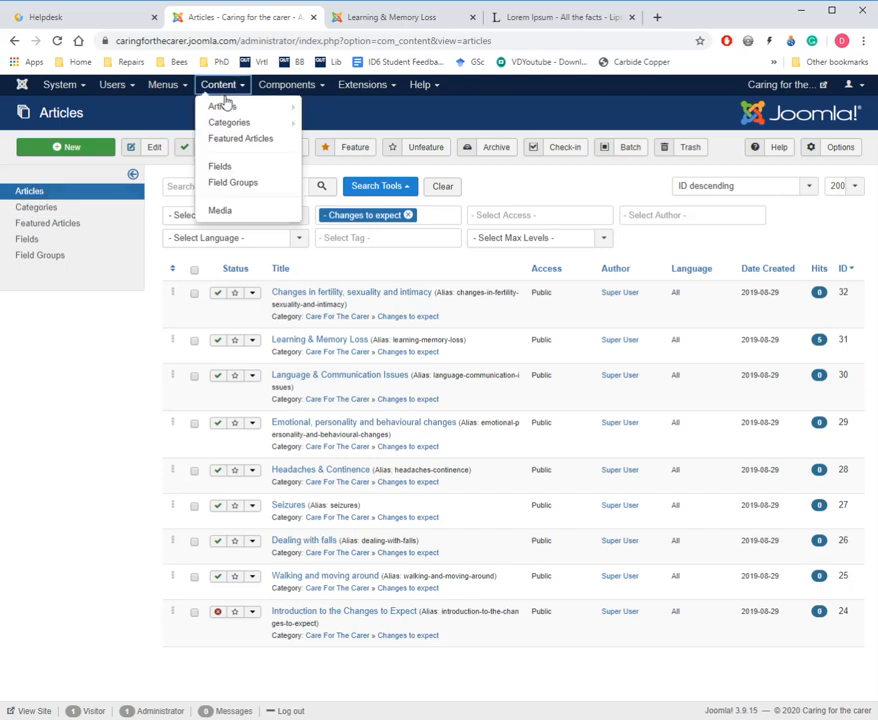
mouse_move(224, 107)
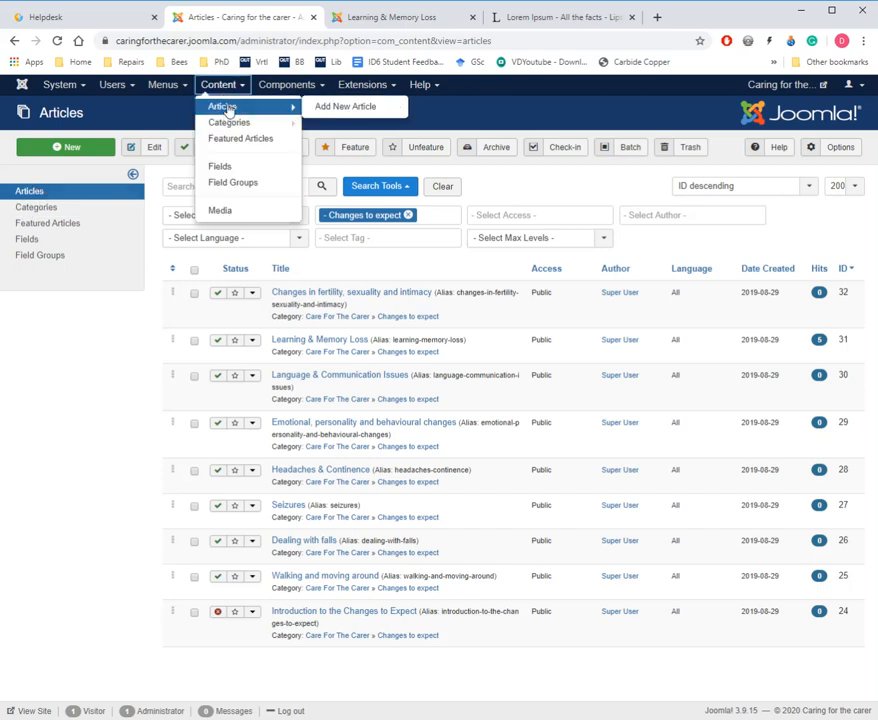
click(89, 478)
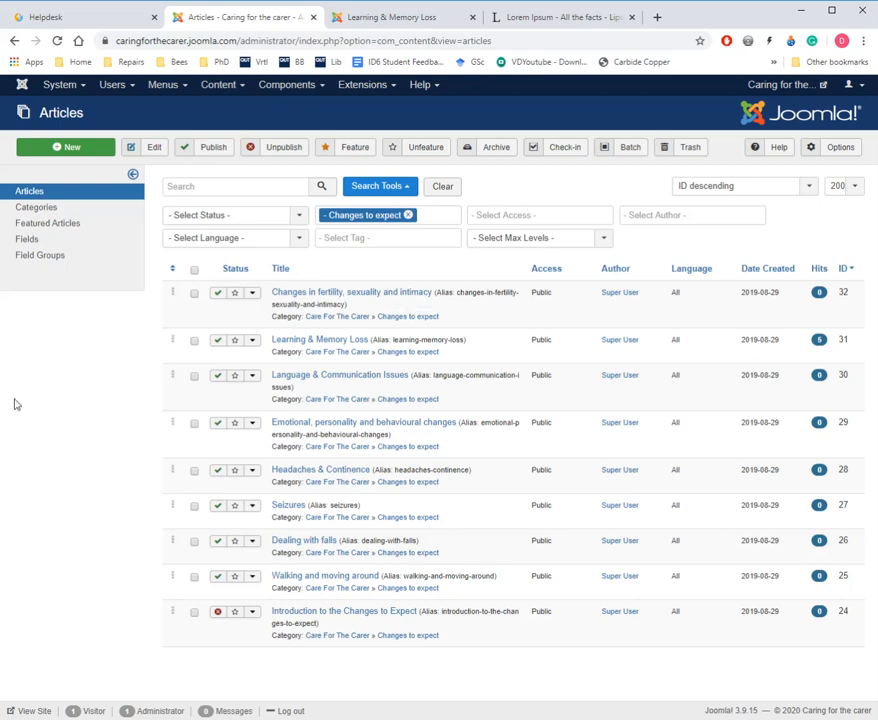
click(340, 348)
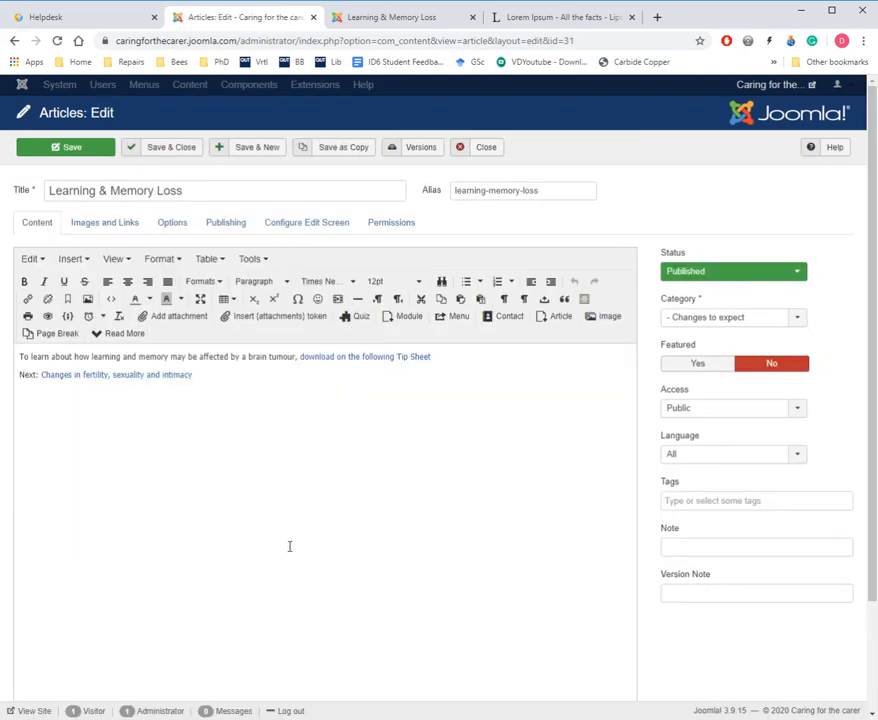
- Examine the article's attachments list and the URL behind the "download on the following Tip Sheet" link, leaving the link unchanged
scroll(289, 546, down, 2)
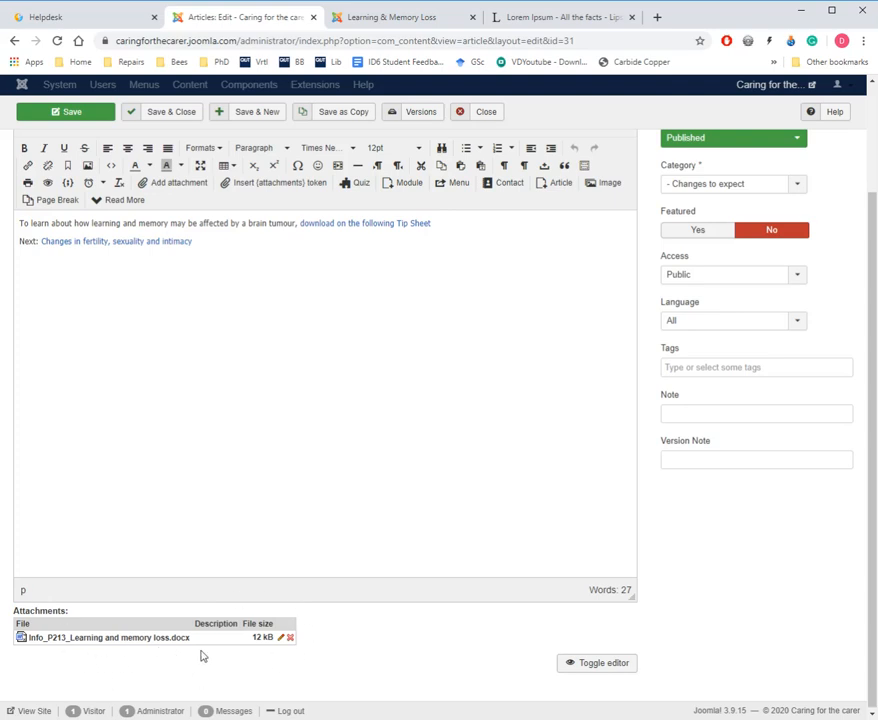
scroll(249, 661, up, 3)
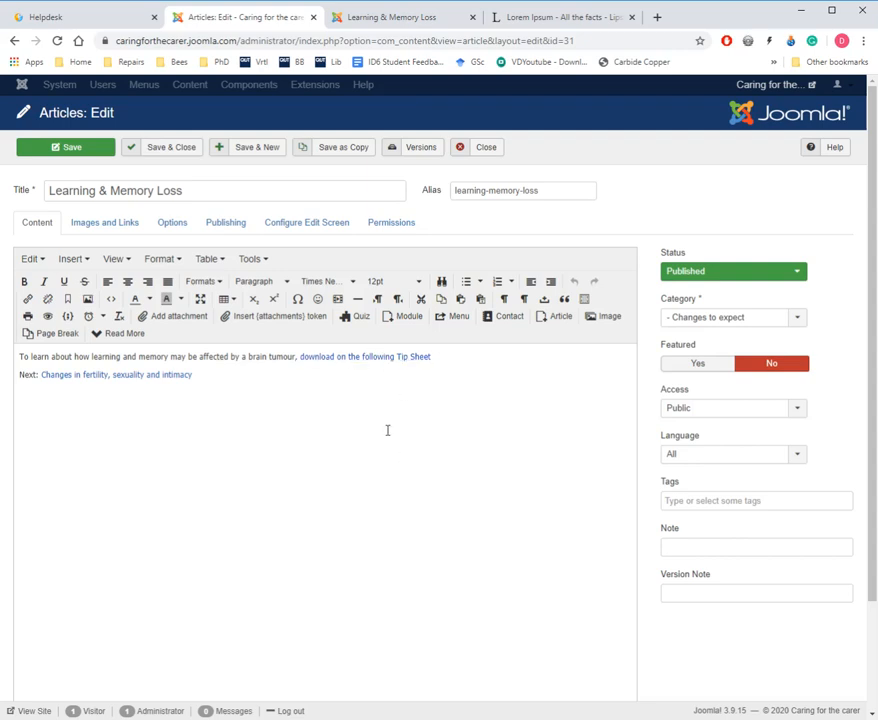
click(338, 356)
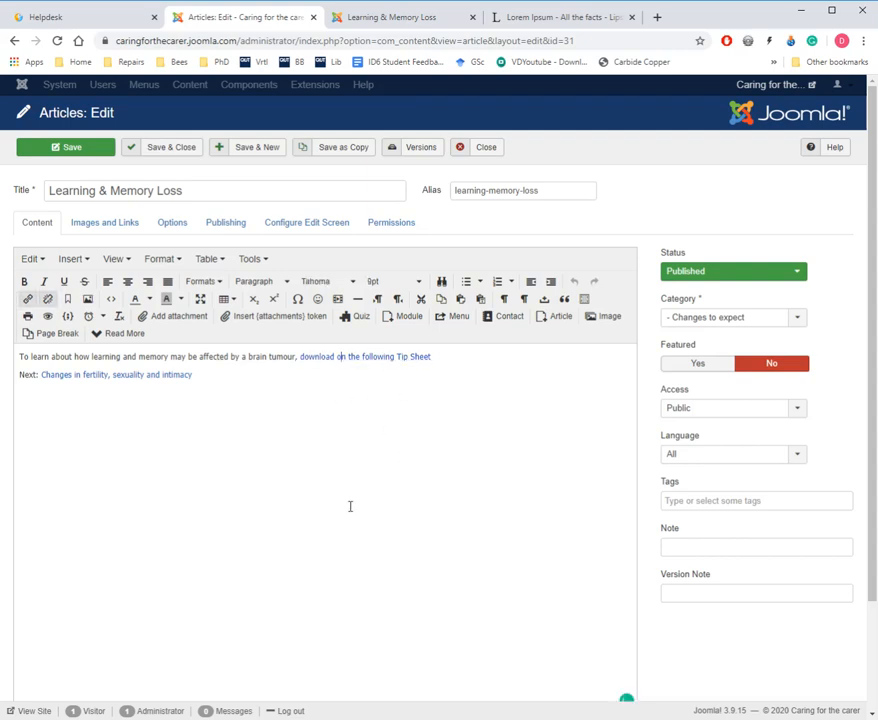
click(28, 298)
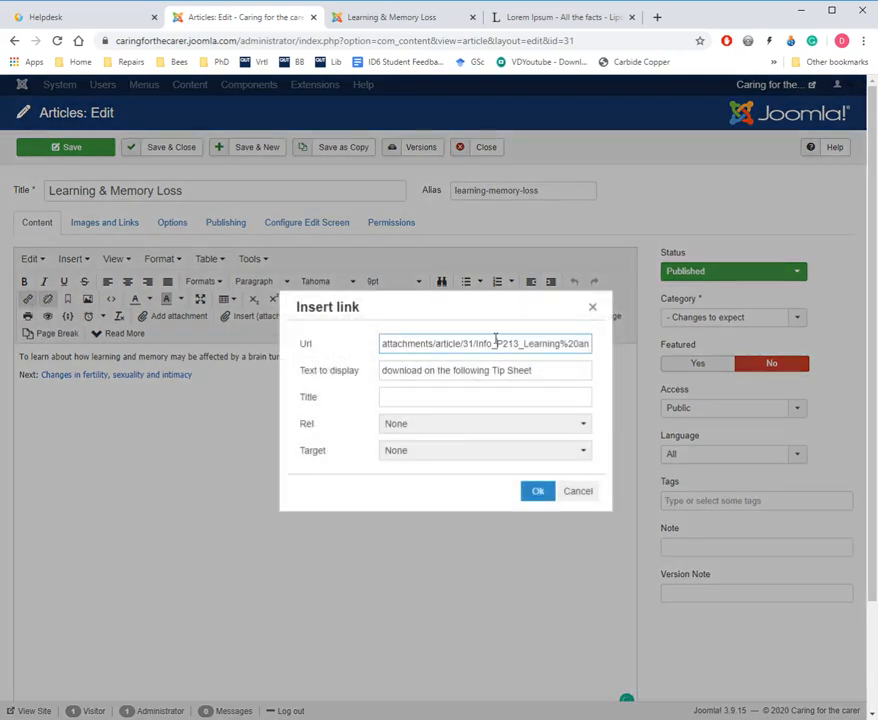
drag(492, 343, 303, 352)
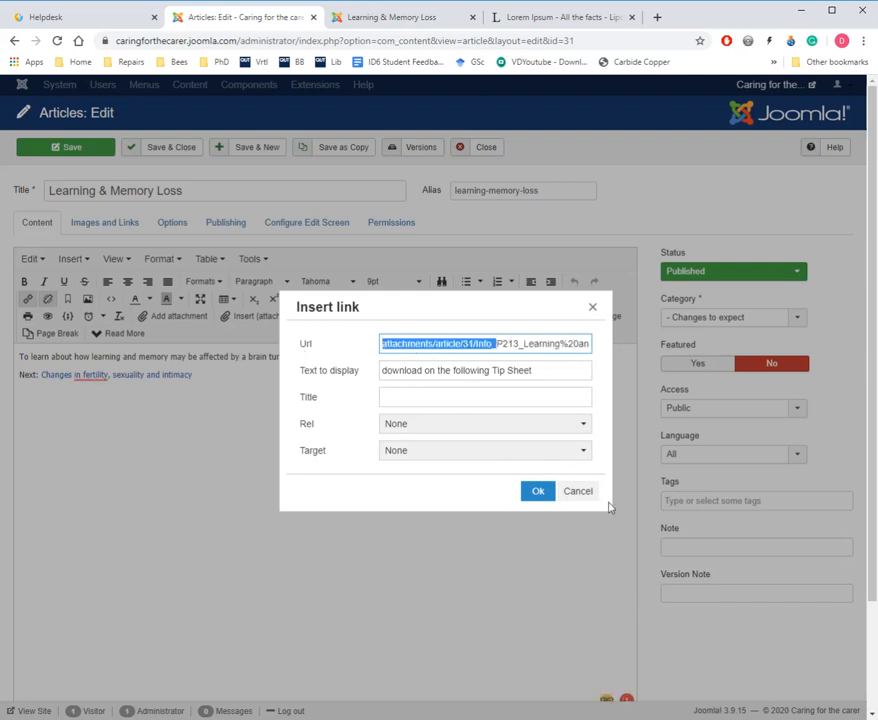
click(579, 492)
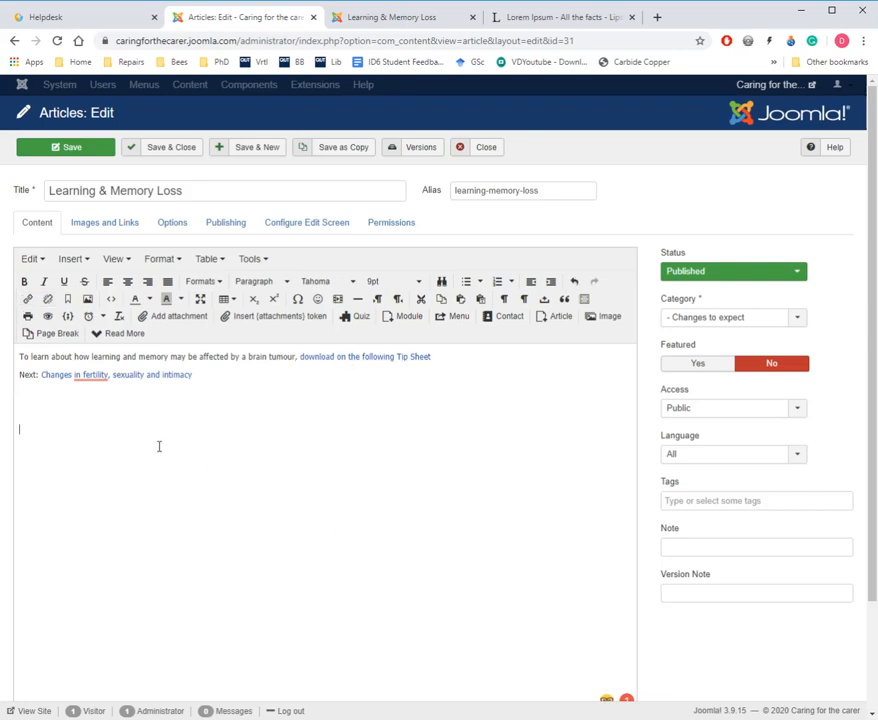
- Upload protostar_module_positions.gif as an attachment to the article with the display filename "modules"
click(157, 325)
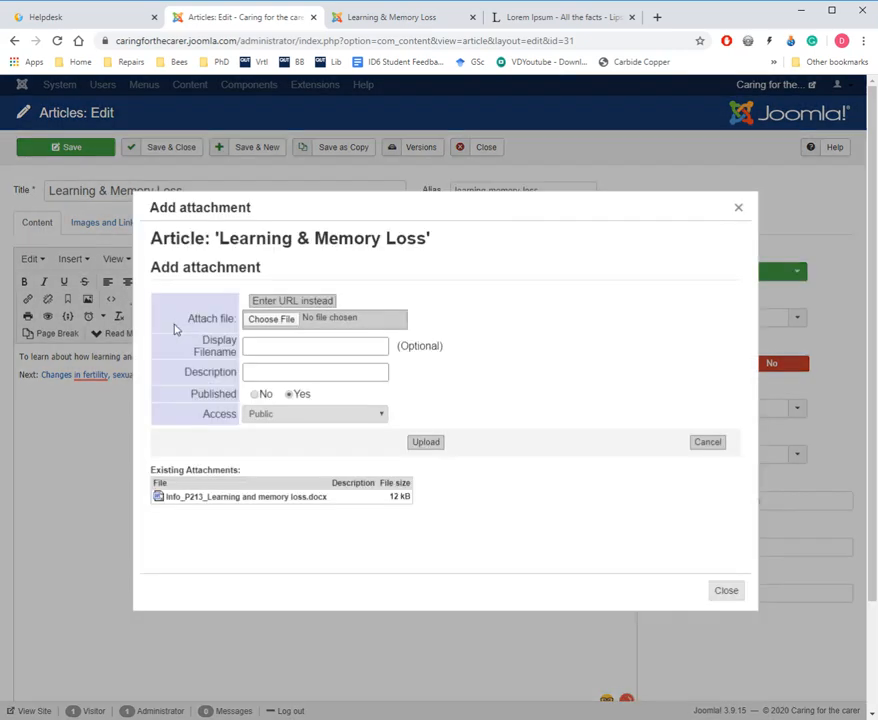
click(284, 322)
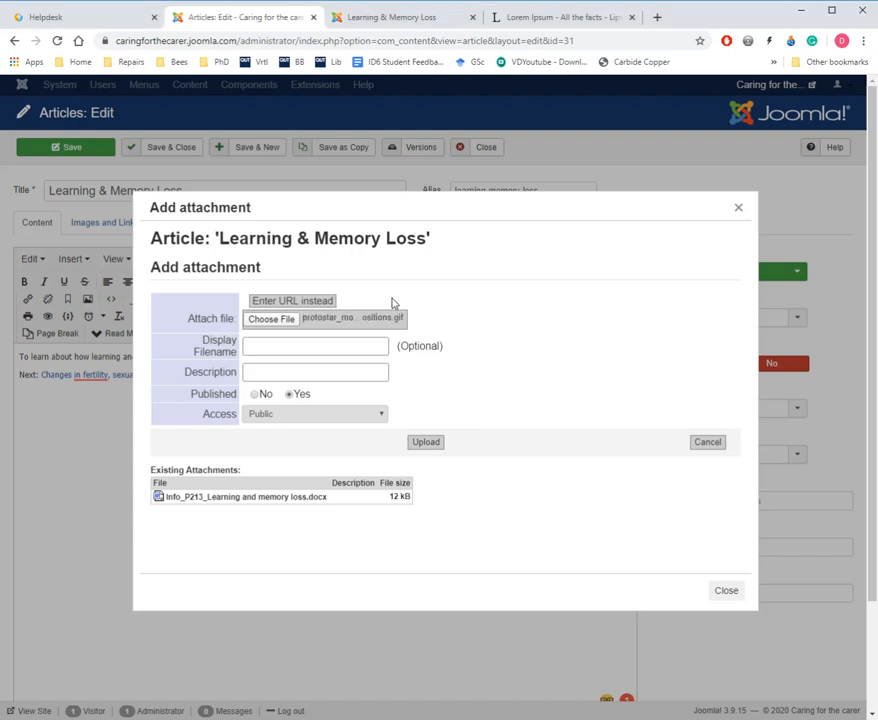
click(285, 347)
click(426, 443)
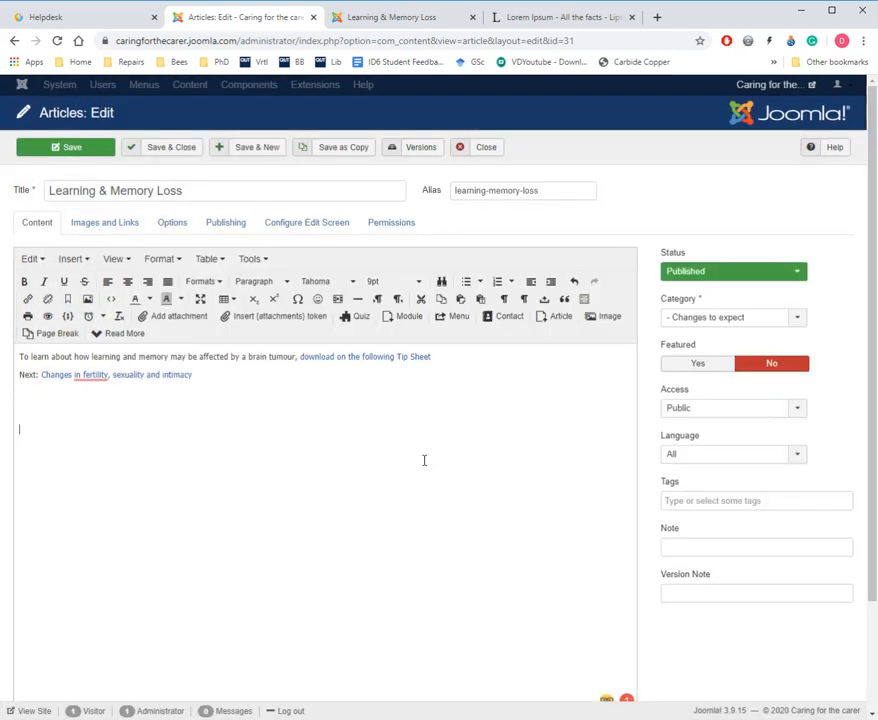
- Check the modules file in the article's attachments list and save the article
scroll(424, 463, down, 2)
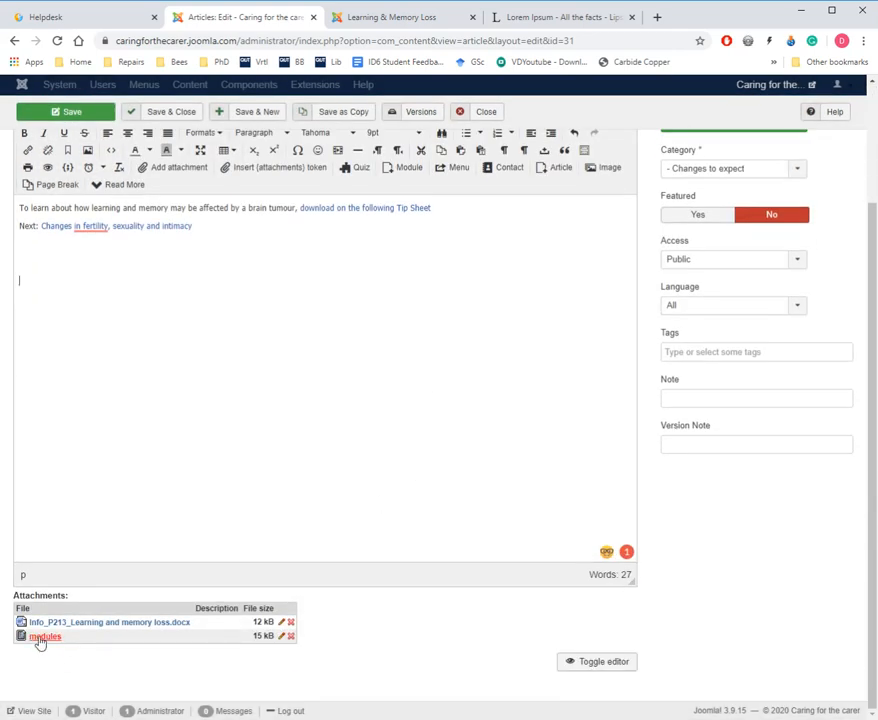
drag(262, 638, 287, 641)
click(287, 658)
click(202, 431)
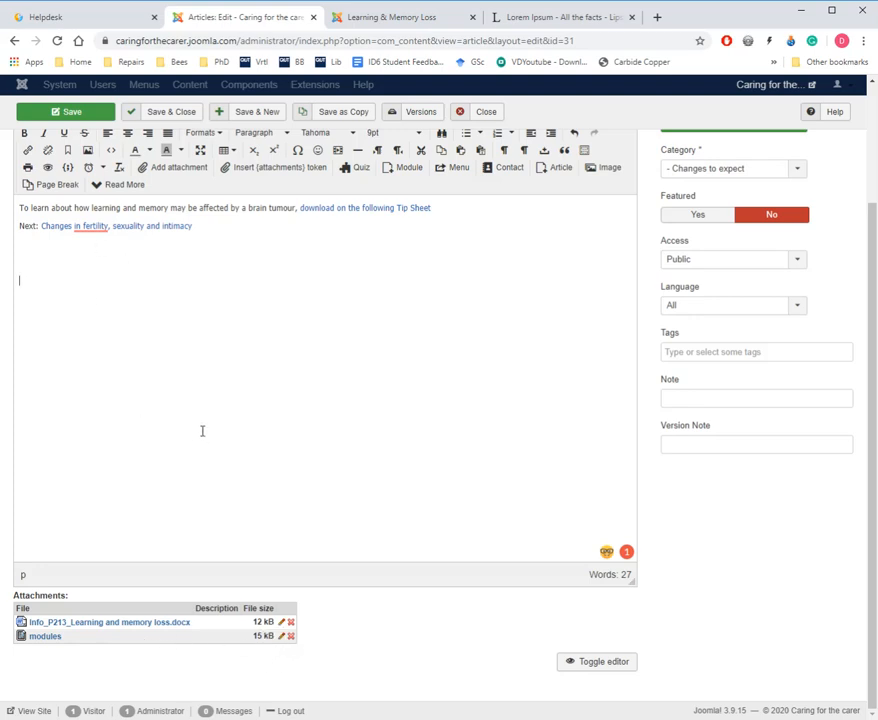
click(81, 116)
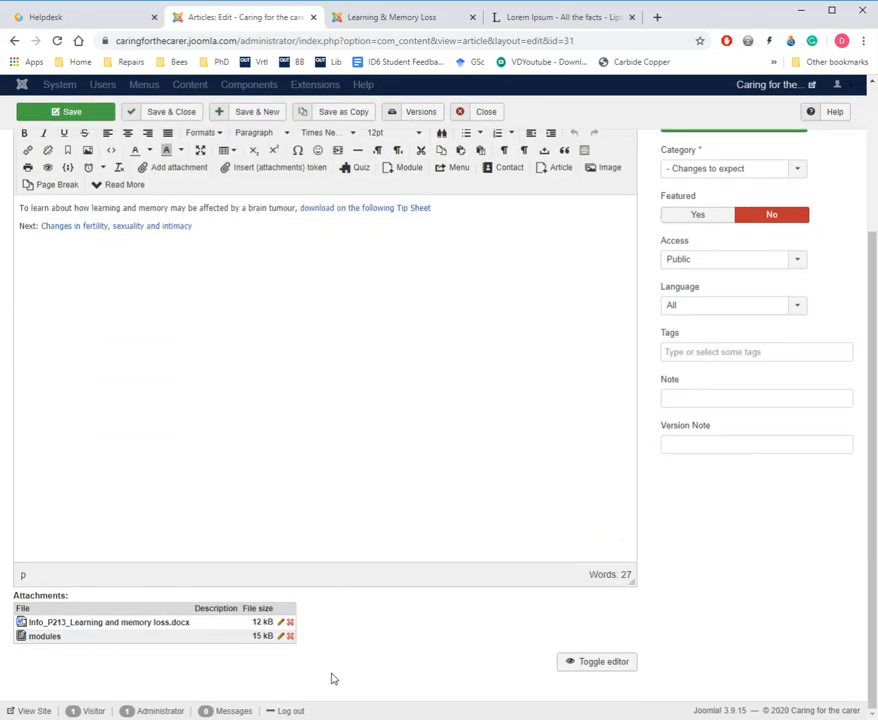
- Look at the modules attachment's update settings and its delete option, closing both without making changes
click(281, 637)
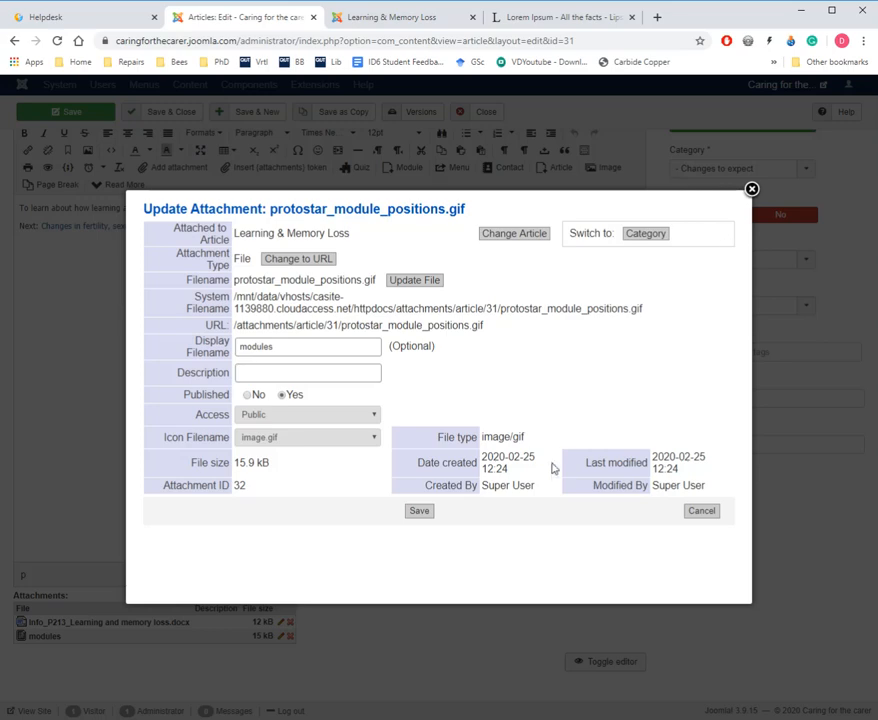
click(752, 189)
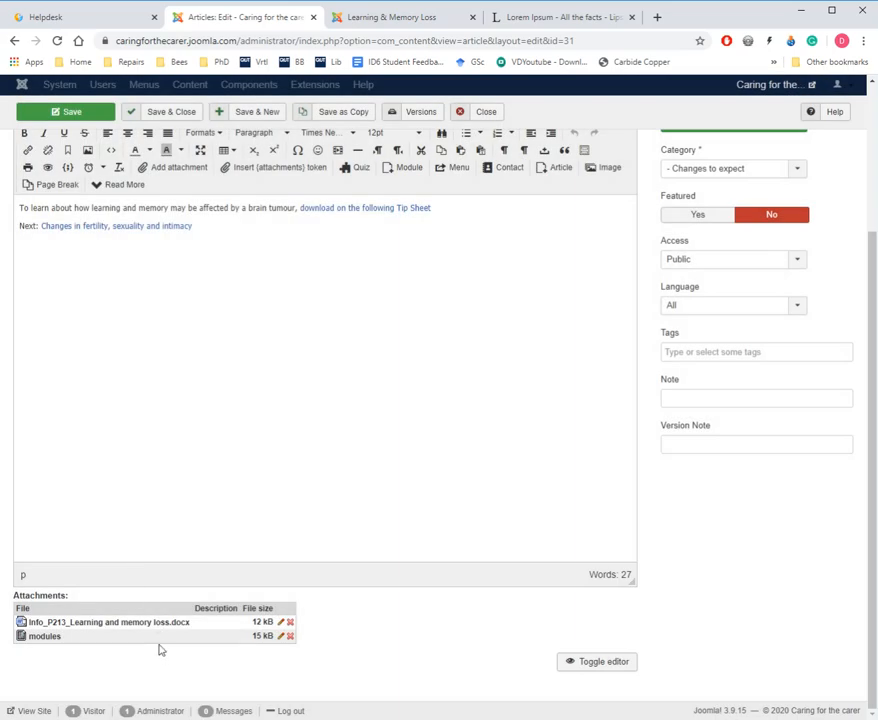
click(290, 636)
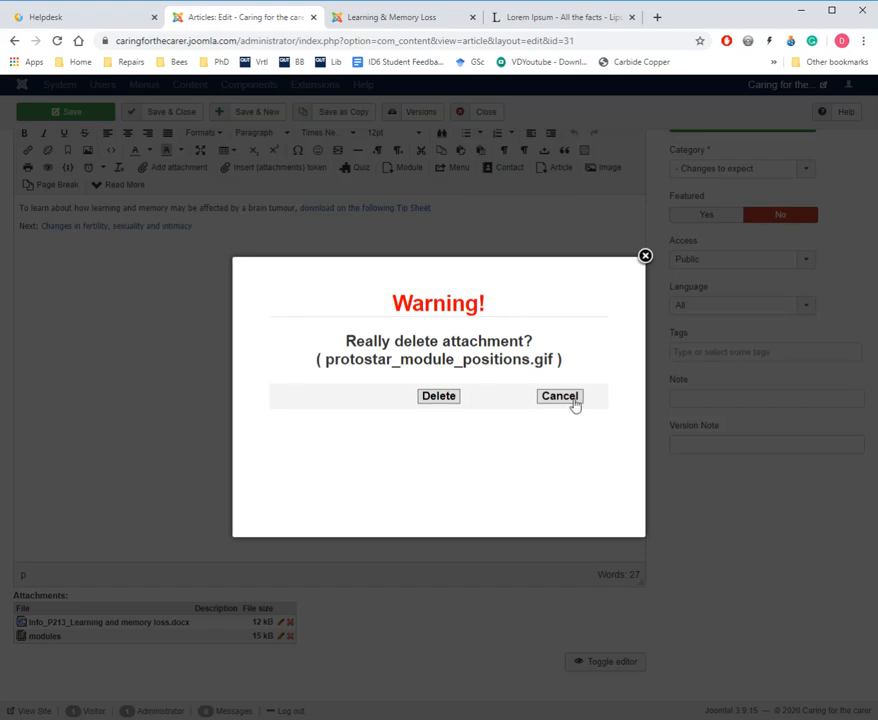
click(561, 396)
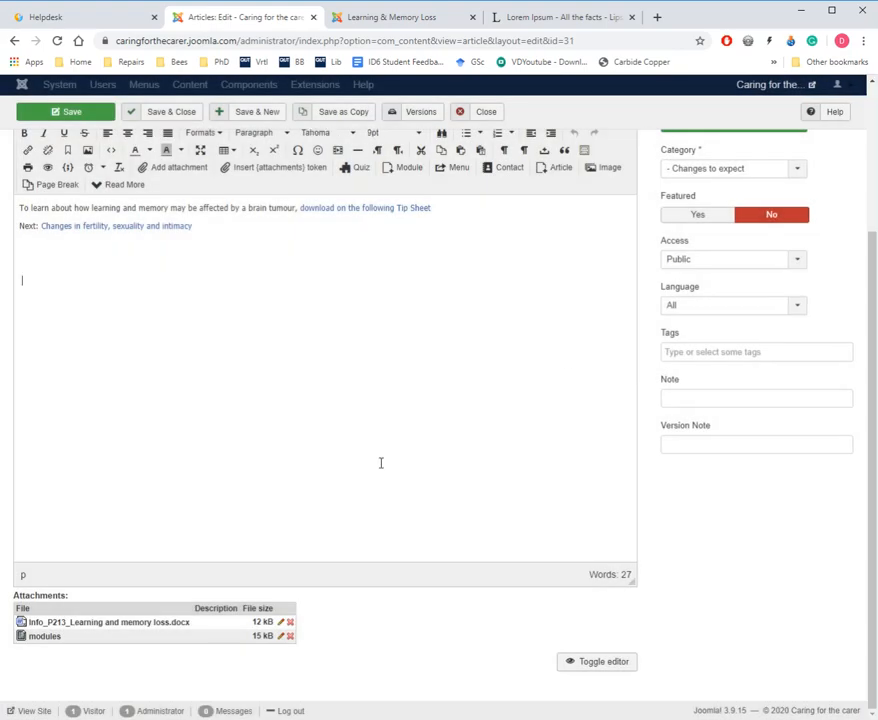
- Add the line "modules attachment here" to the article body below the Next link
scroll(356, 484, up, 1)
scroll(315, 479, down, 1)
scroll(329, 545, up, 1)
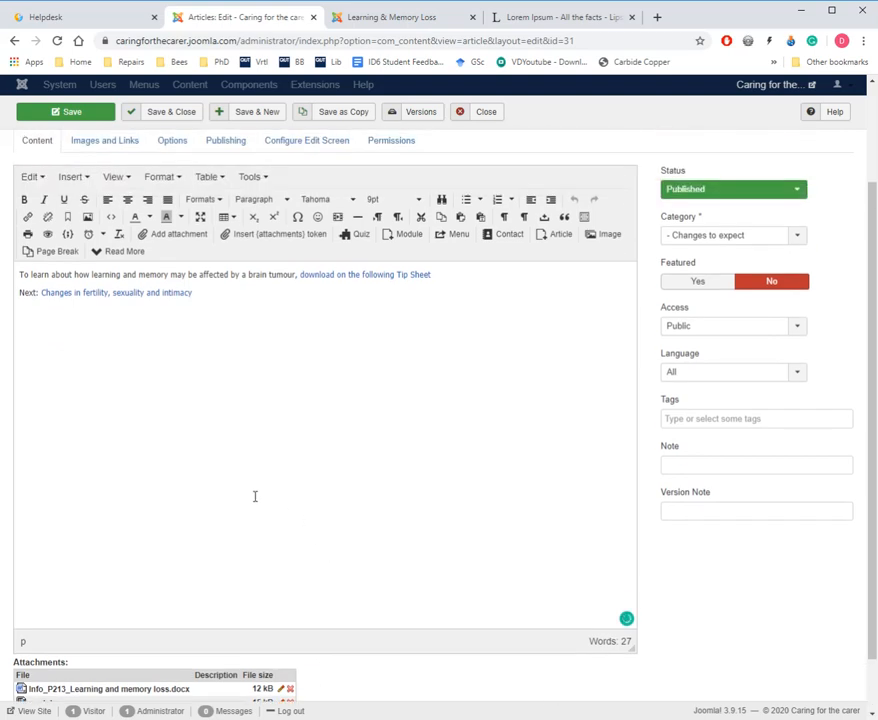
click(90, 346)
text(module)
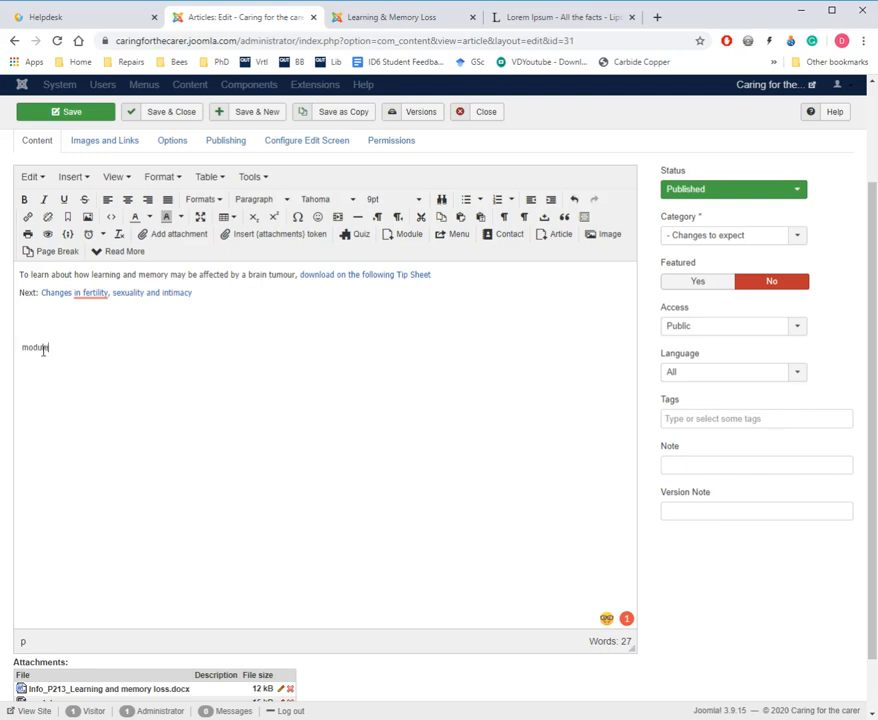
text(s attachment here)
drag(54, 346, 127, 347)
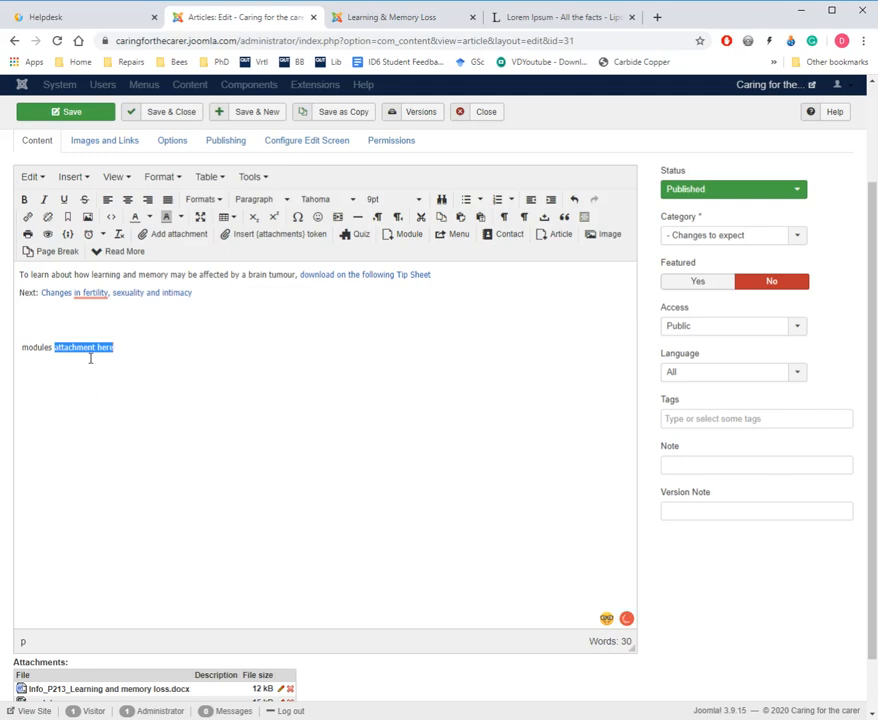
click(28, 218)
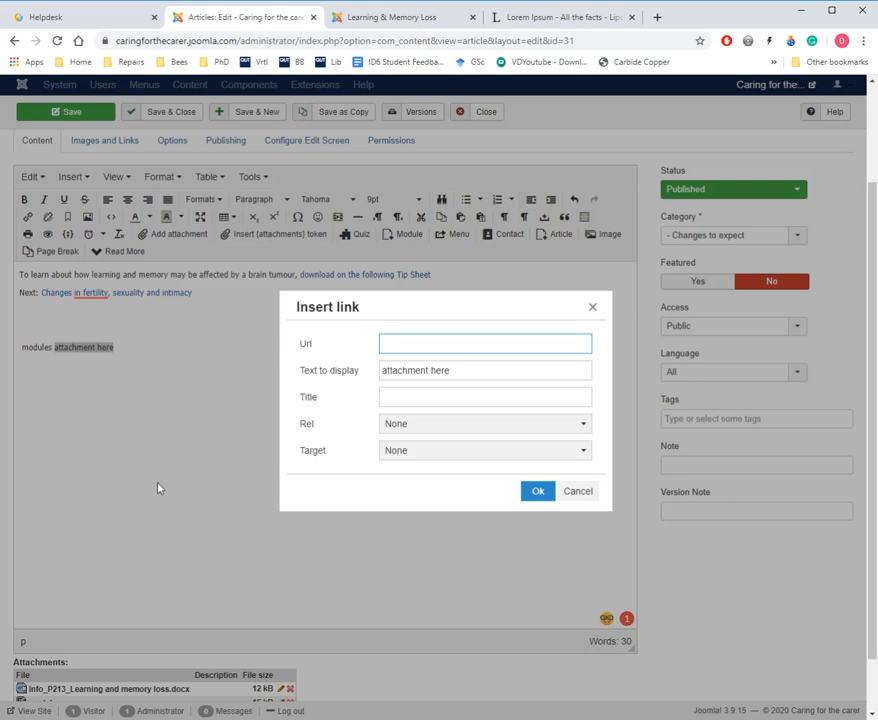
click(379, 19)
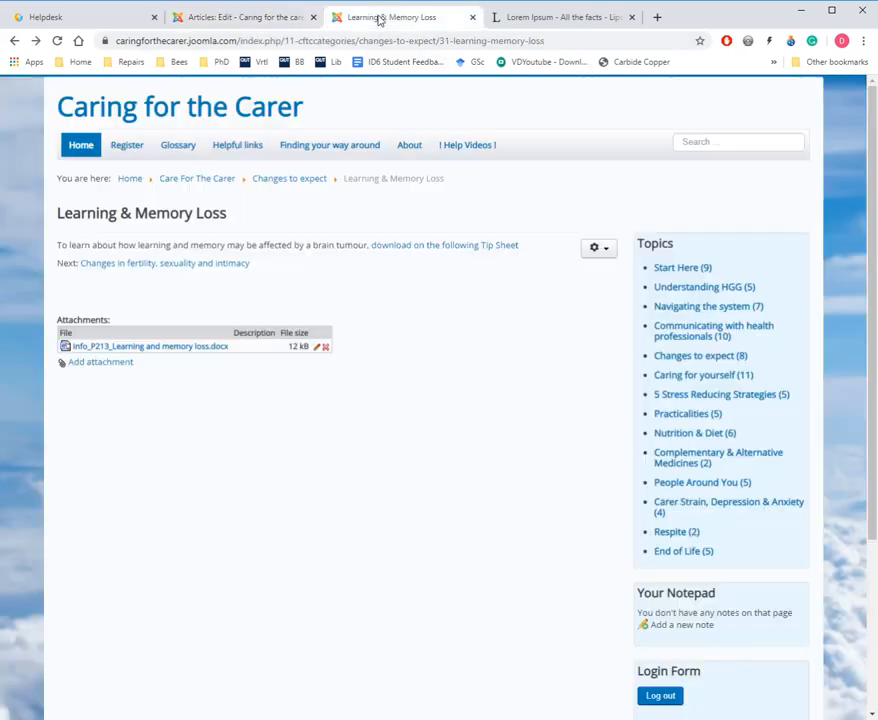
click(58, 40)
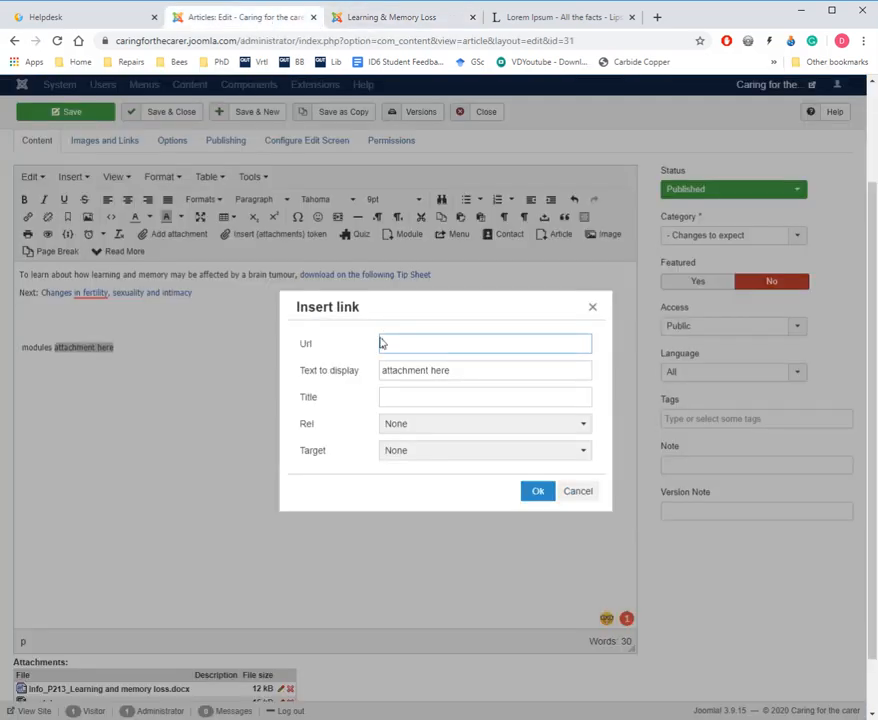
click(386, 343)
text(https://caringforthecarer.joomla.com/attachments/article/31/protostar_module_positions.gif)
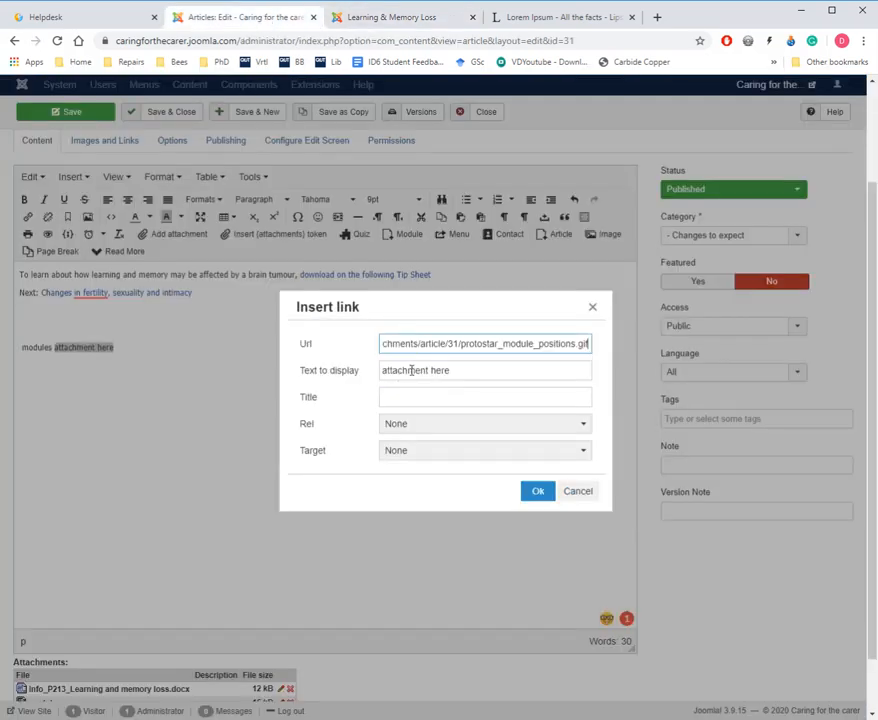
drag(472, 343, 358, 351)
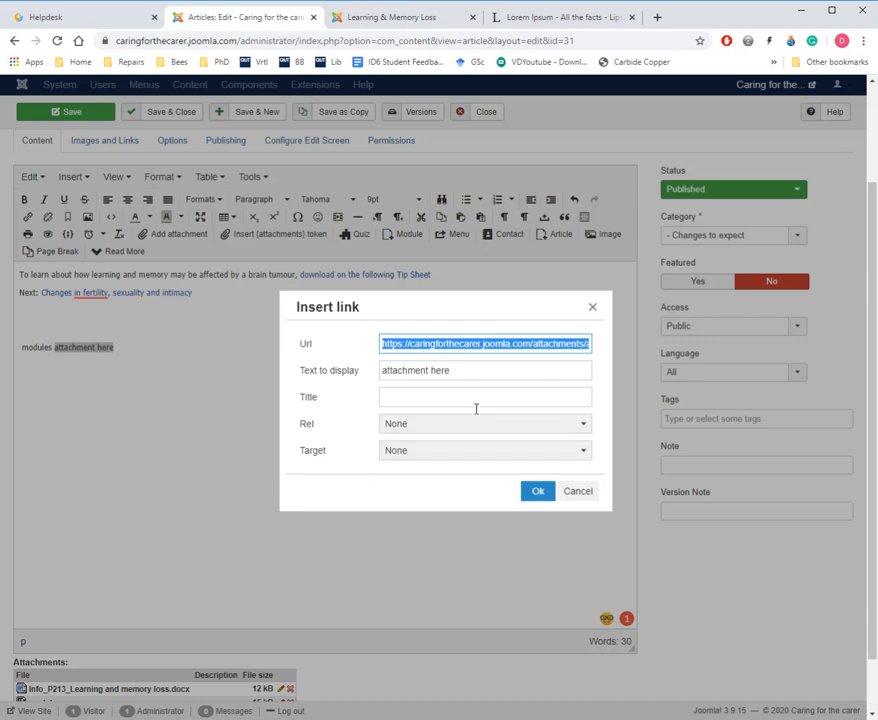
click(537, 492)
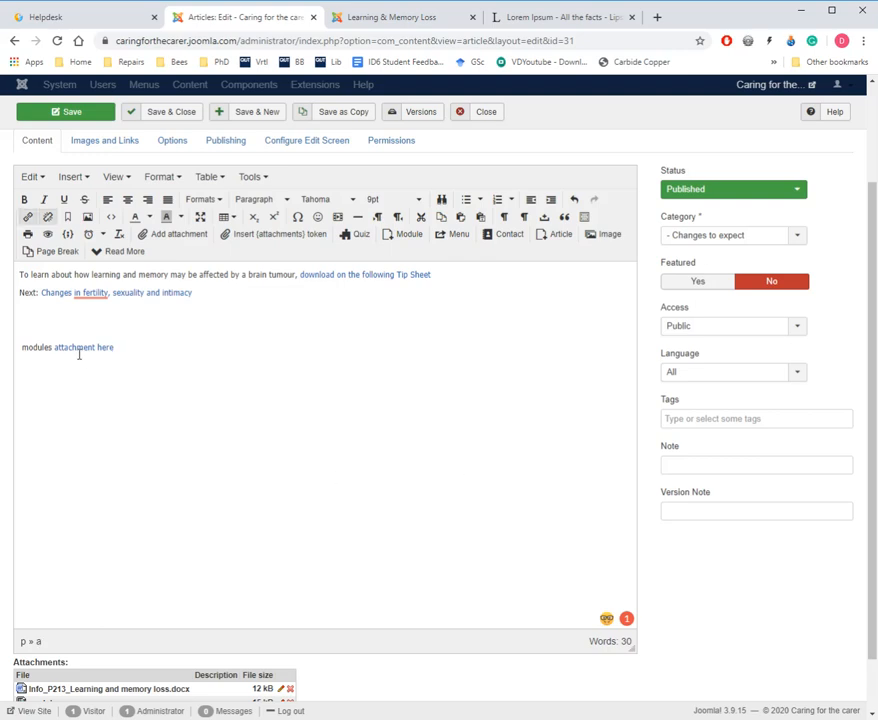
click(72, 115)
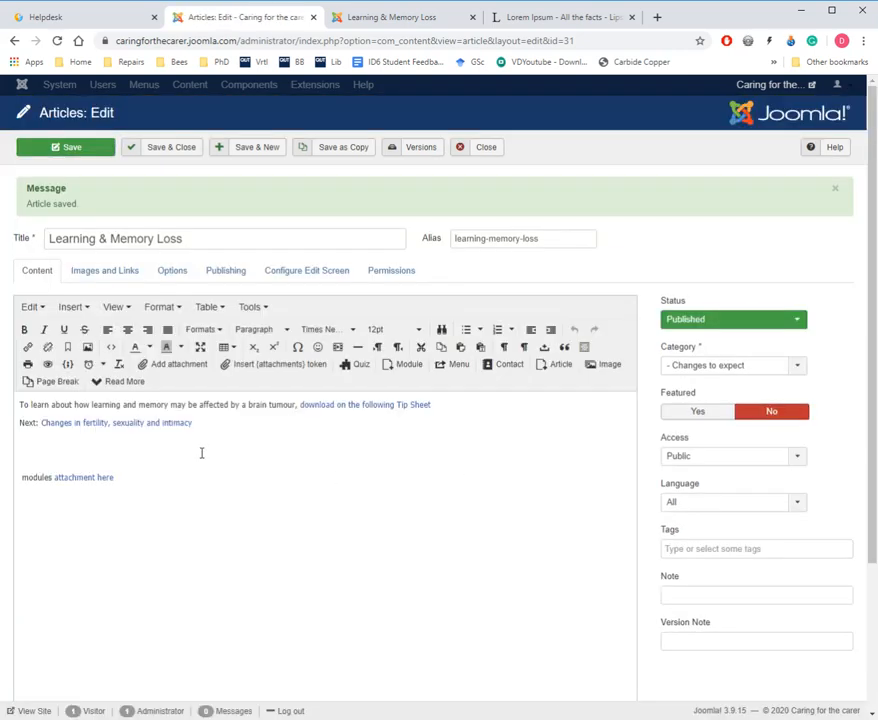
scroll(201, 453, down, 1)
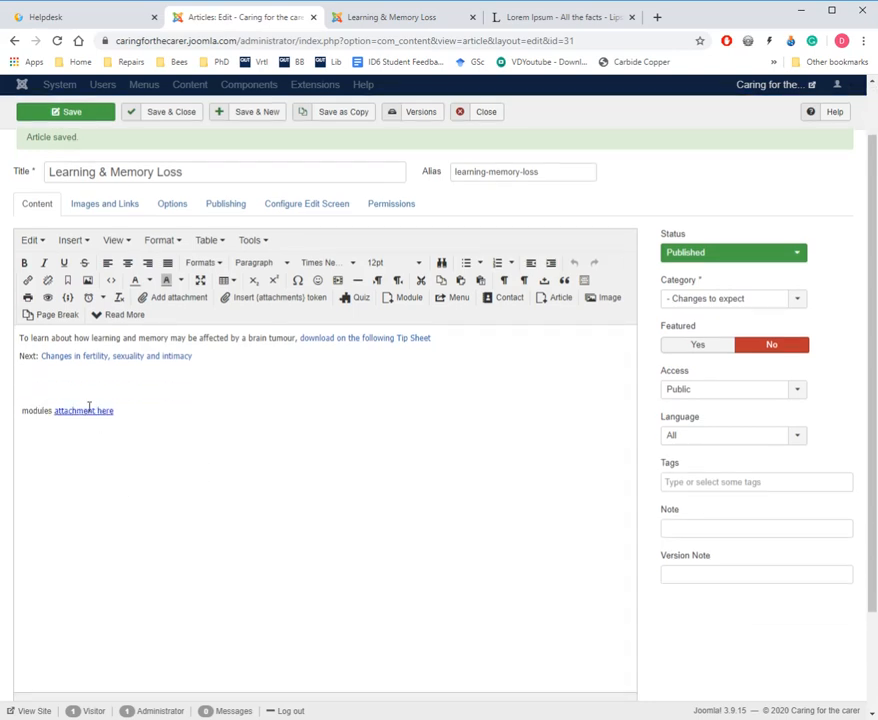
- Check the link settings of "attachment here" in the article body, accept them as they are and save the article
click(79, 411)
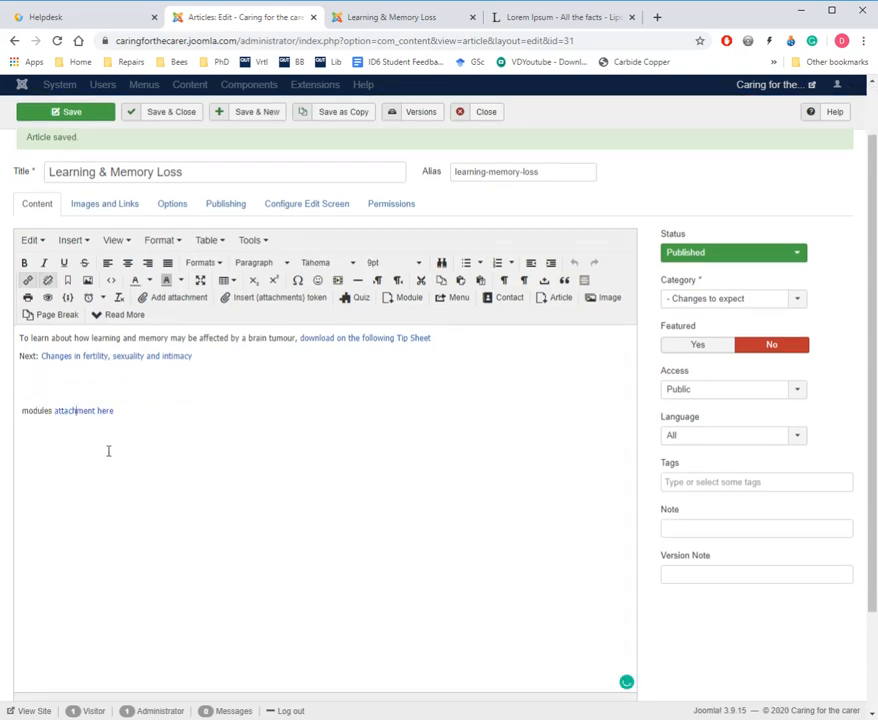
click(29, 280)
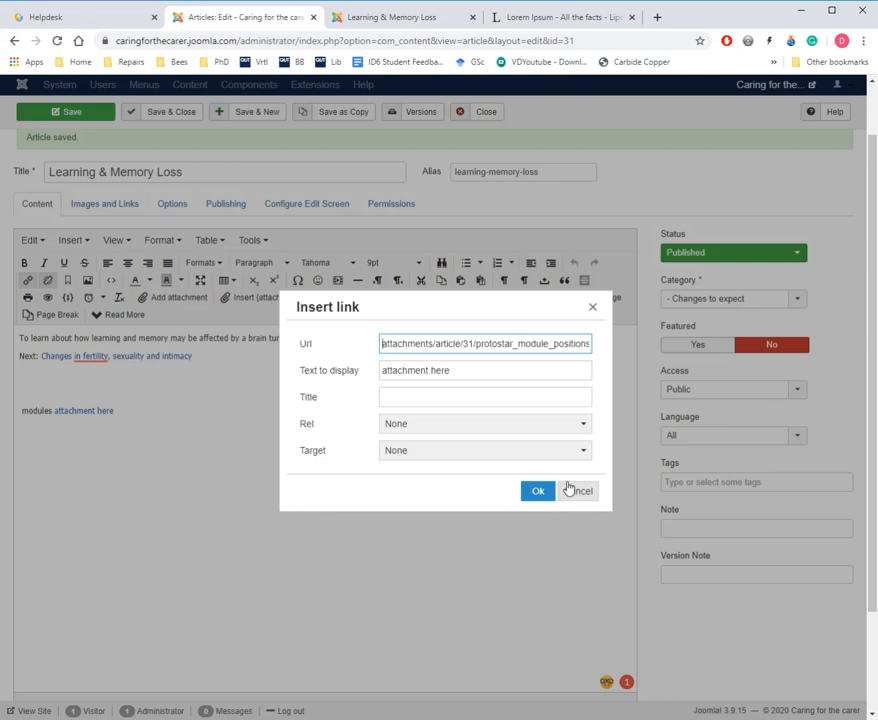
click(535, 492)
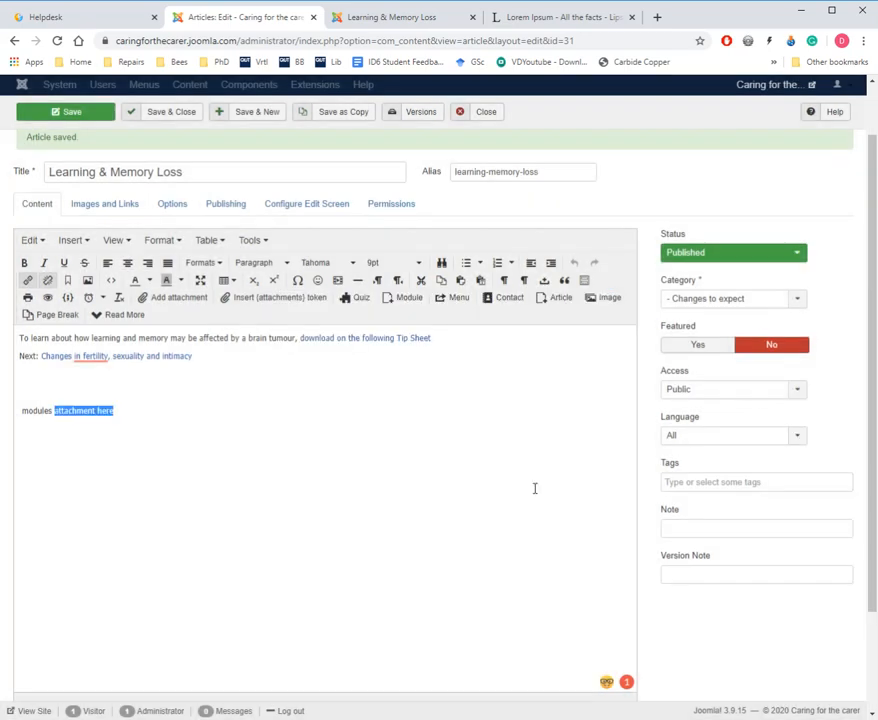
click(80, 116)
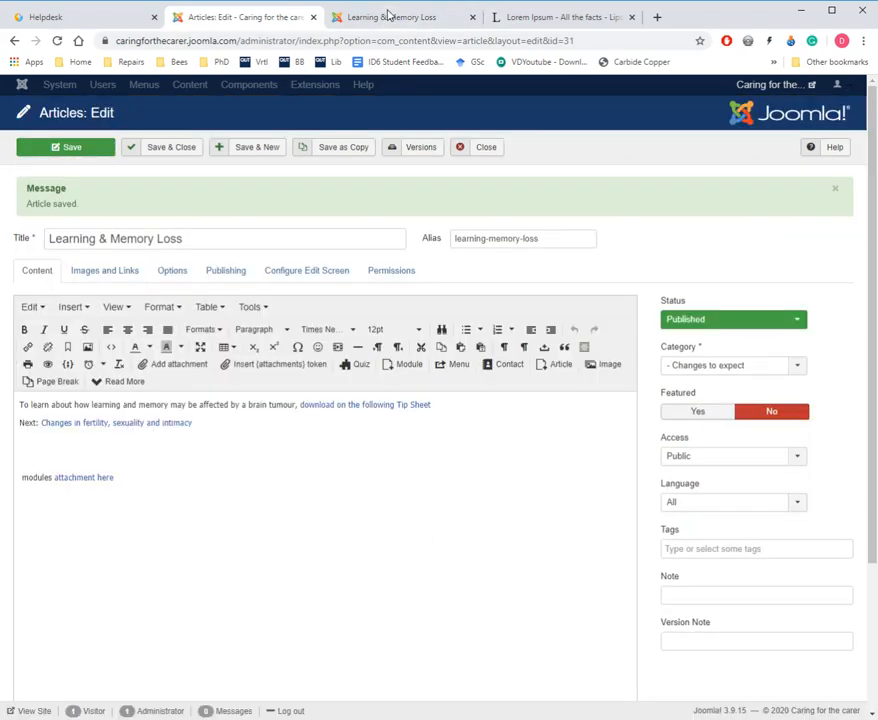
- Reload the published Learning & Memory Loss page, test the "attachment here" link and return to the page
click(389, 15)
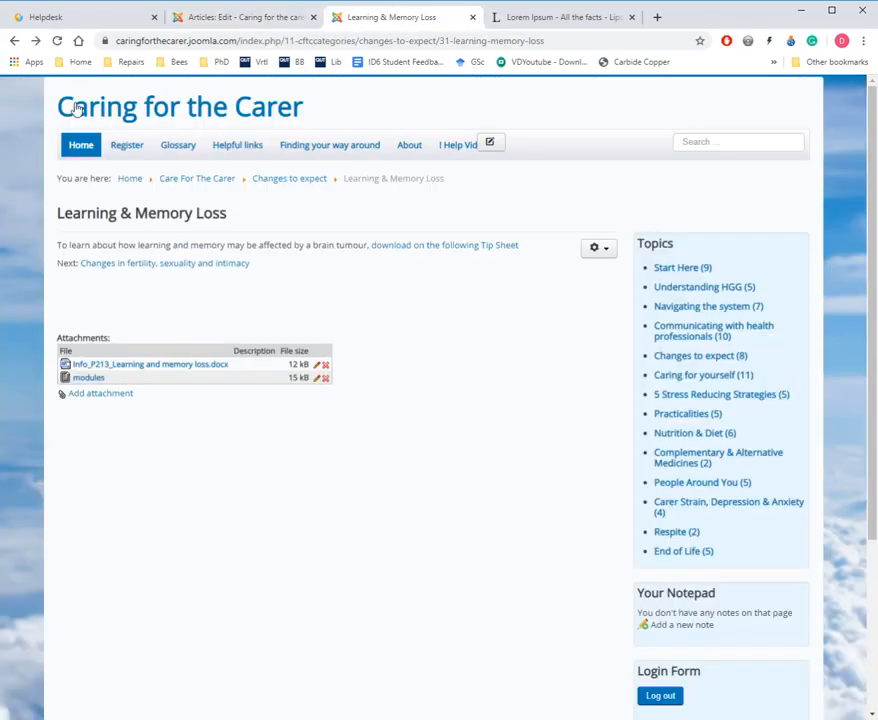
click(57, 41)
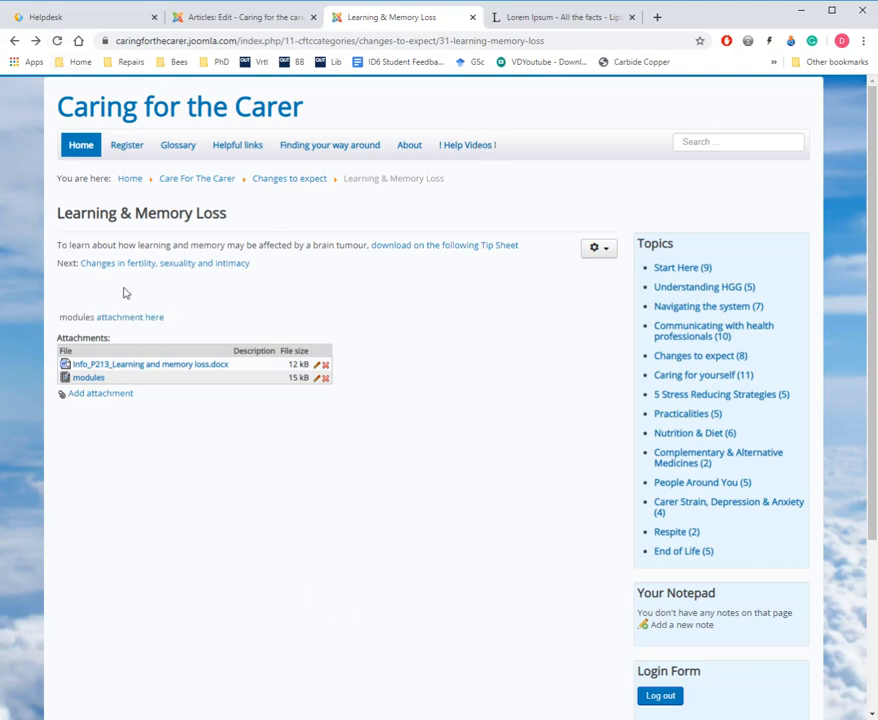
click(145, 323)
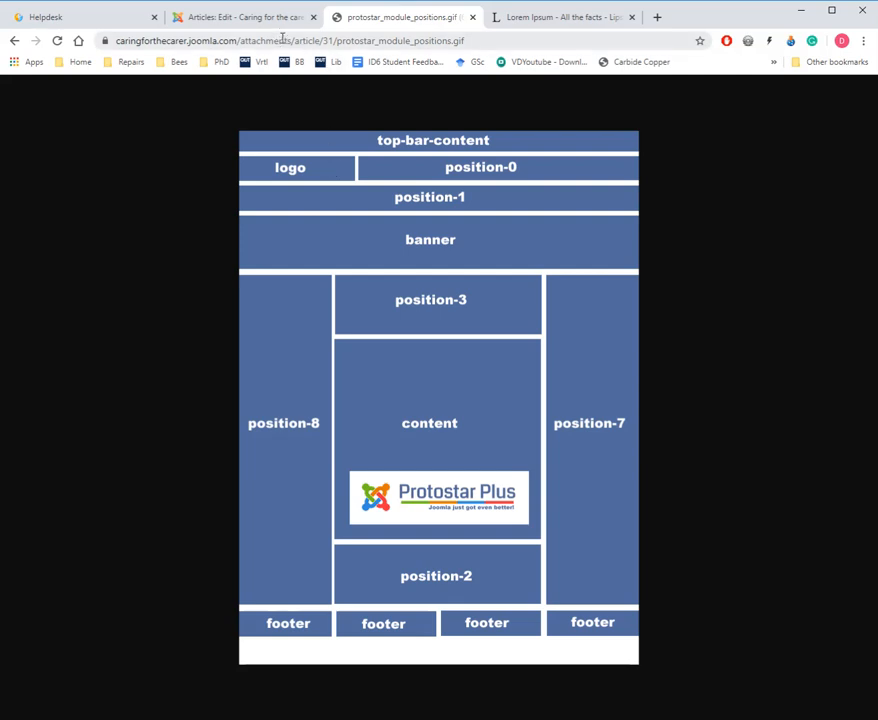
click(17, 43)
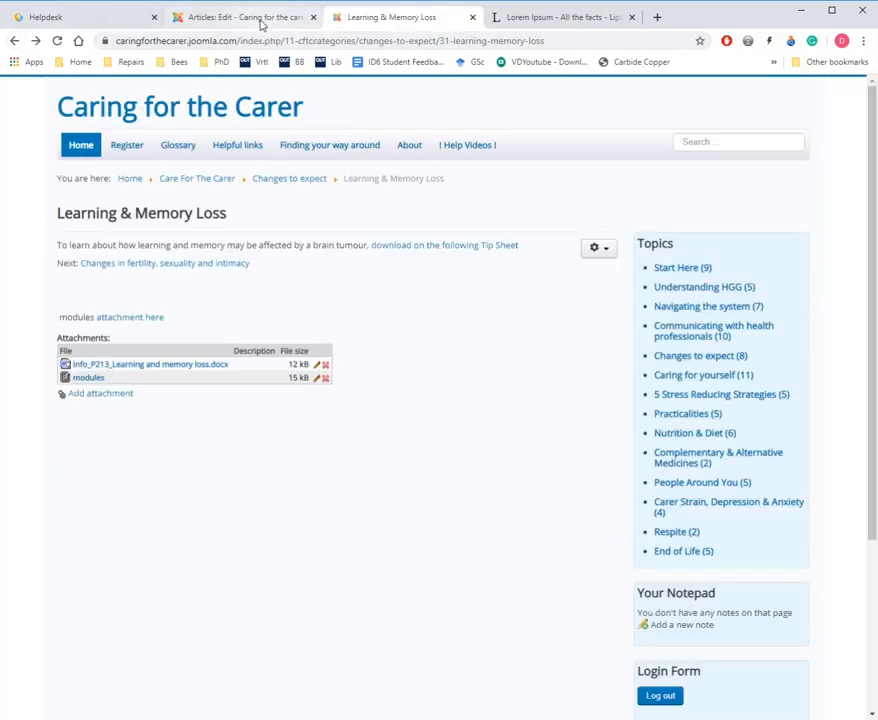
- Delete the "modules attachment here" line and the blank lines above it from the article body in the editor
click(260, 20)
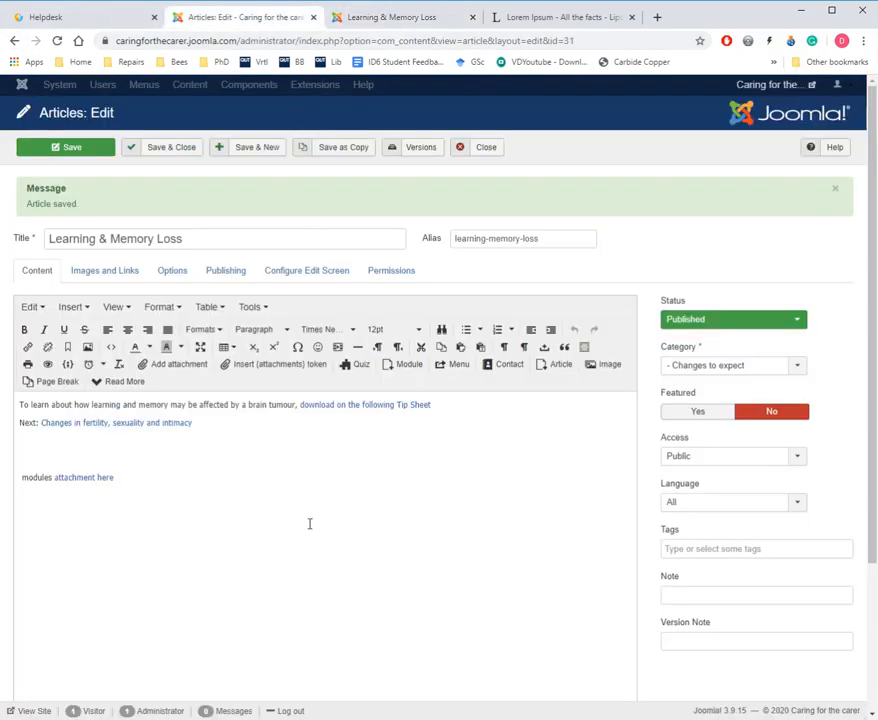
click(267, 535)
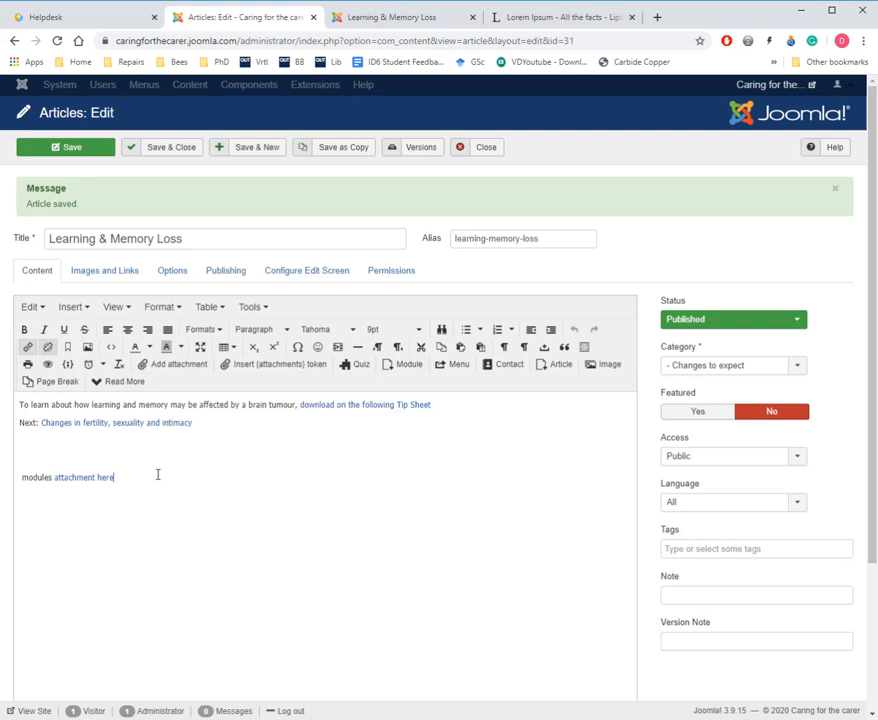
drag(157, 474, 4, 447)
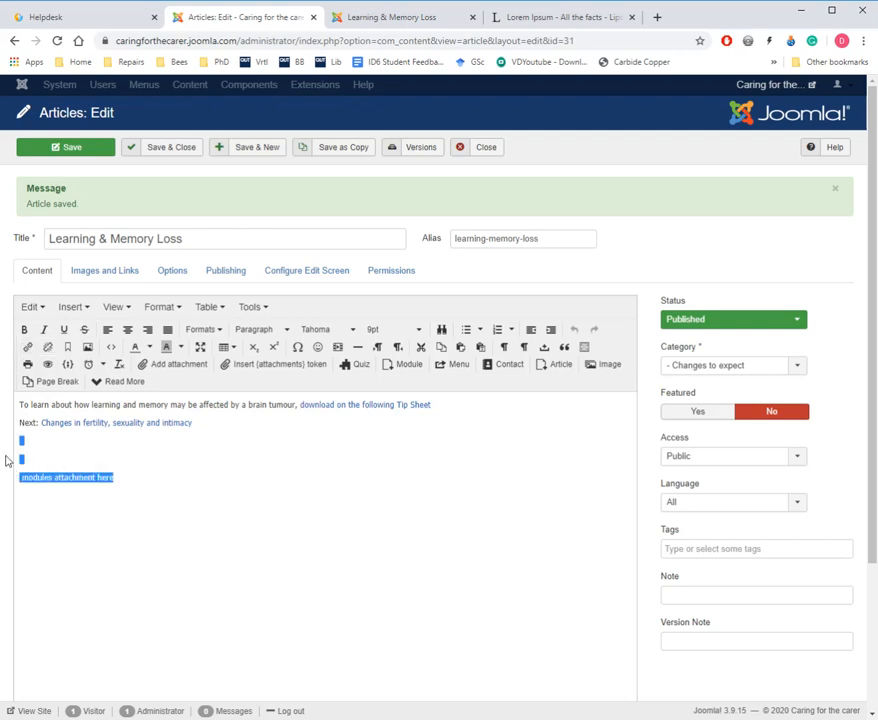
key(BackSpace)
- Insert a blank line above the Next link in the article body and save the article
click(17, 422)
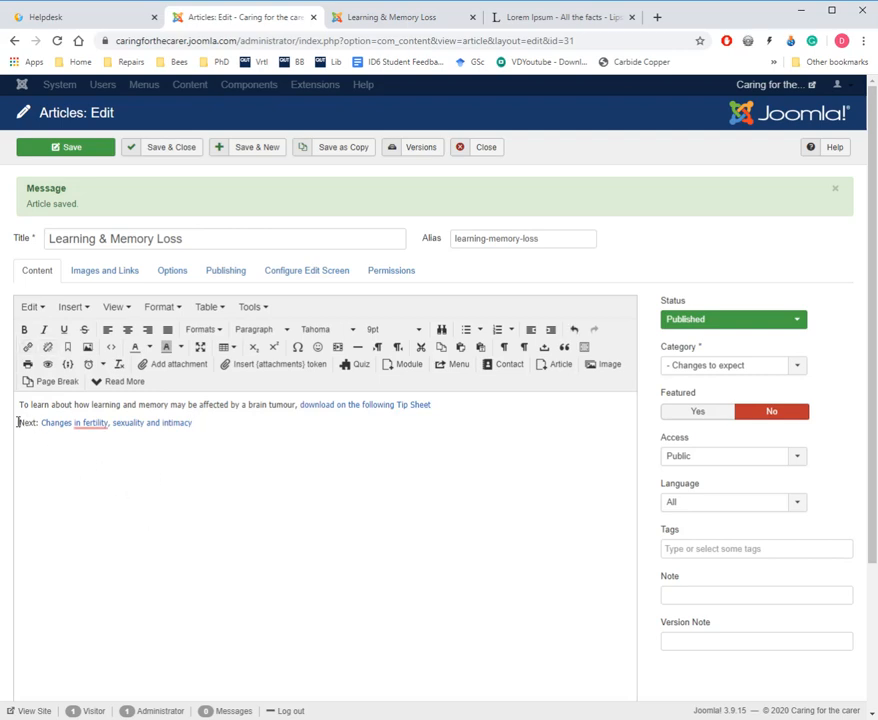
key(Return)
scroll(122, 582, down, 2)
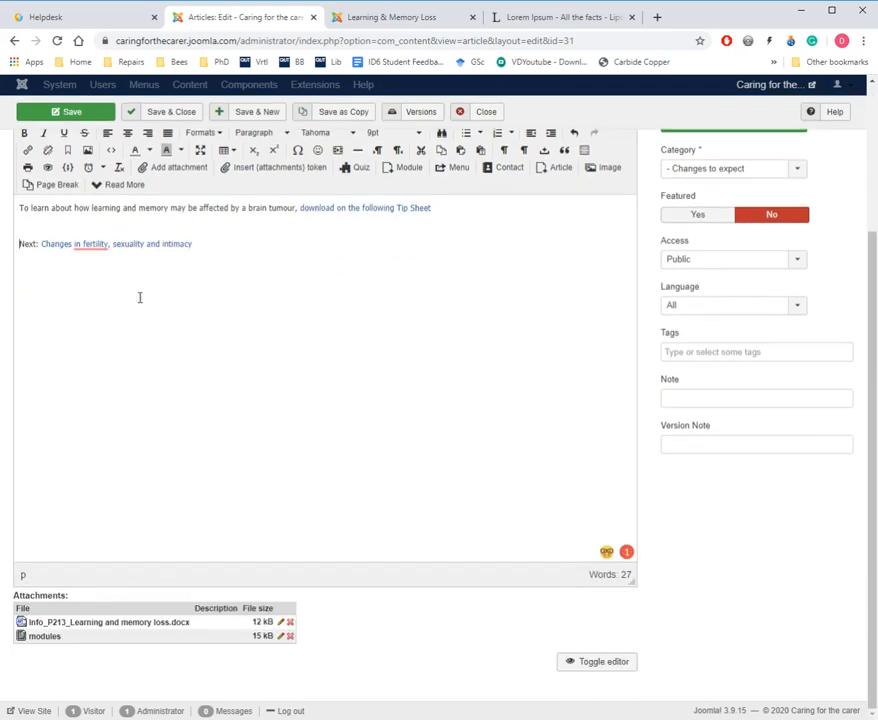
click(80, 117)
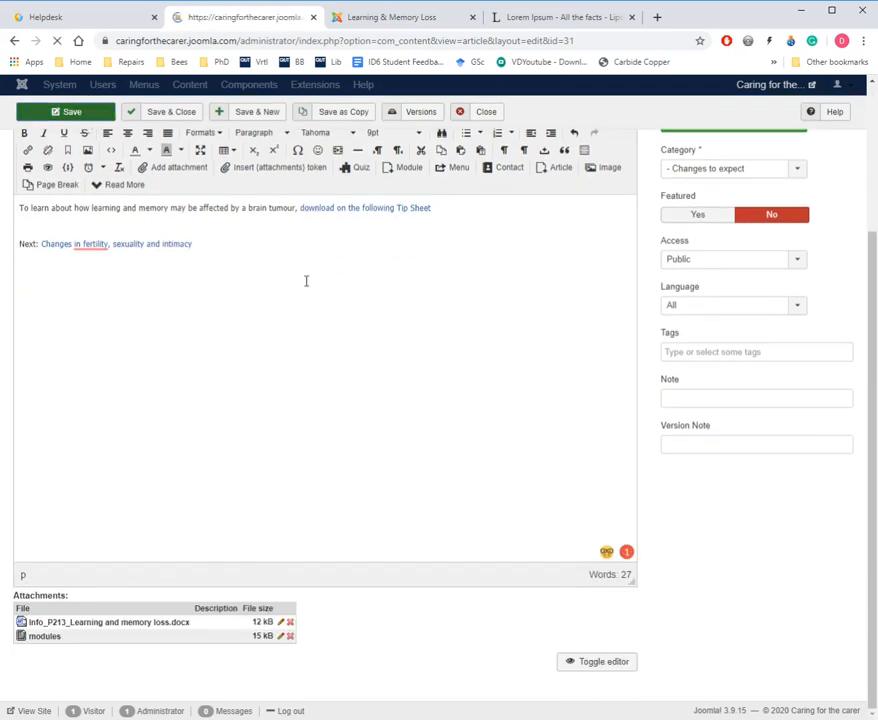
- Delete the modules attachment (protostar_module_positions.gif) from the article's attachments list, then save and close the article
scroll(384, 443, down, 3)
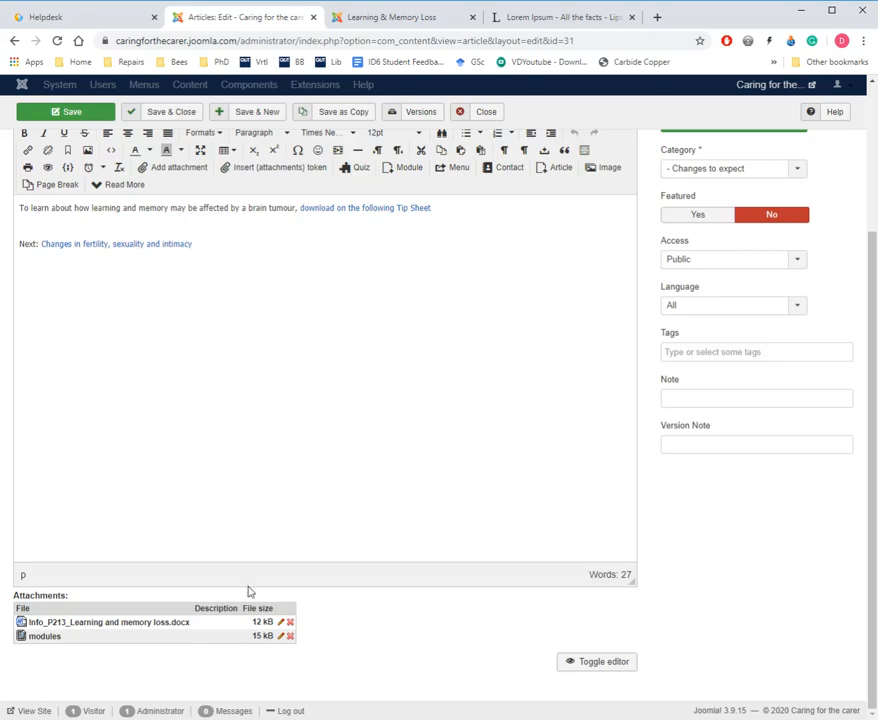
click(290, 637)
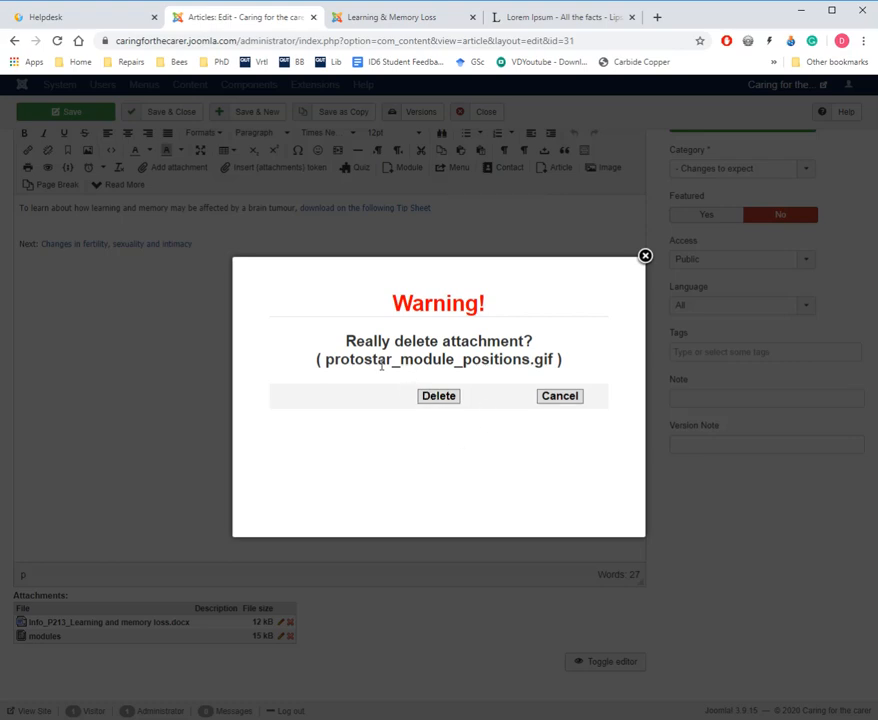
click(439, 396)
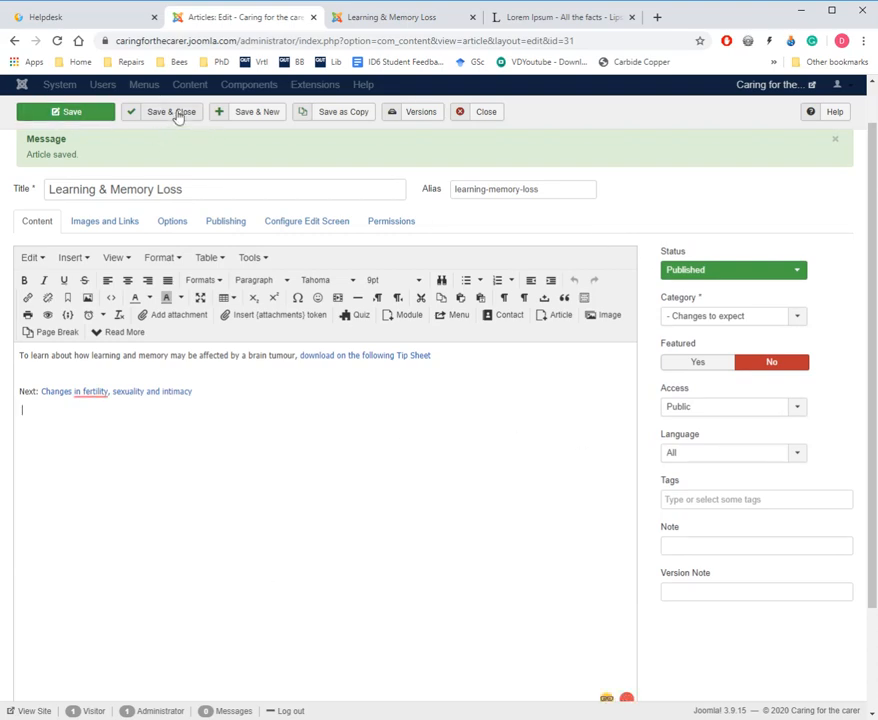
click(178, 113)
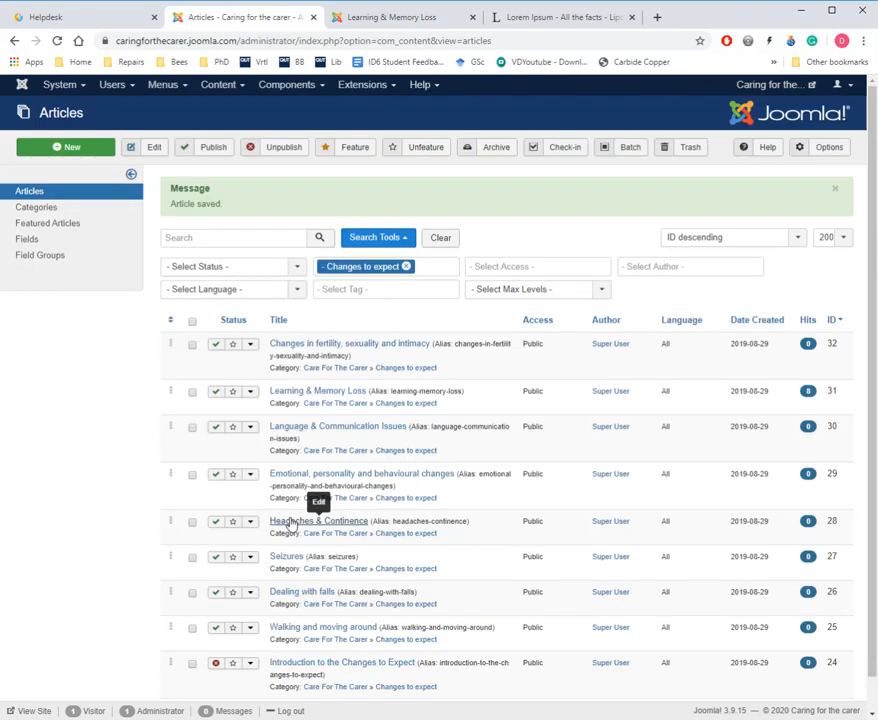